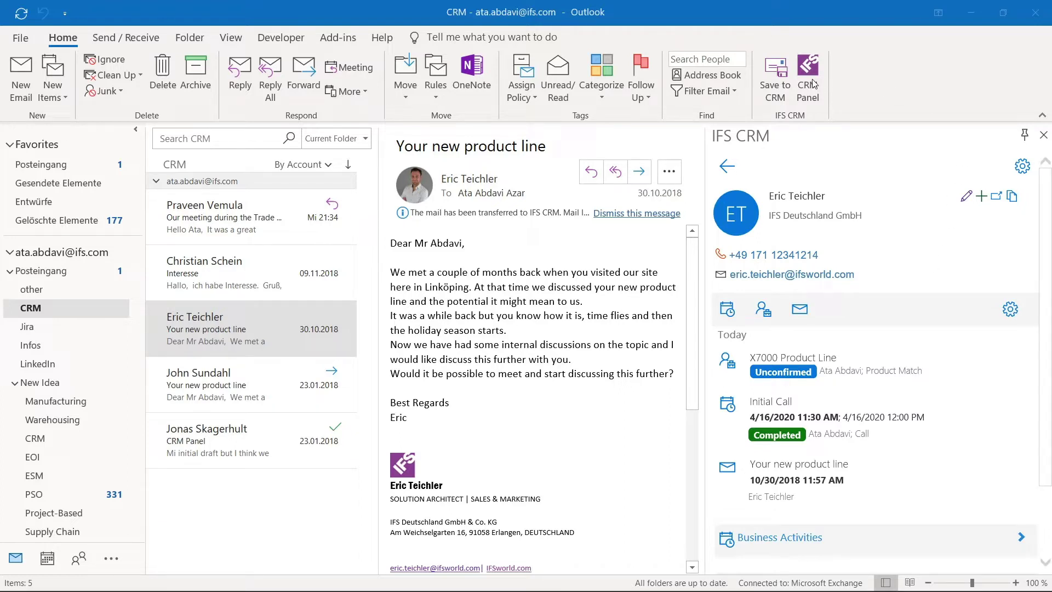
{"action": "left_click", "coordinate": [824, 88]}
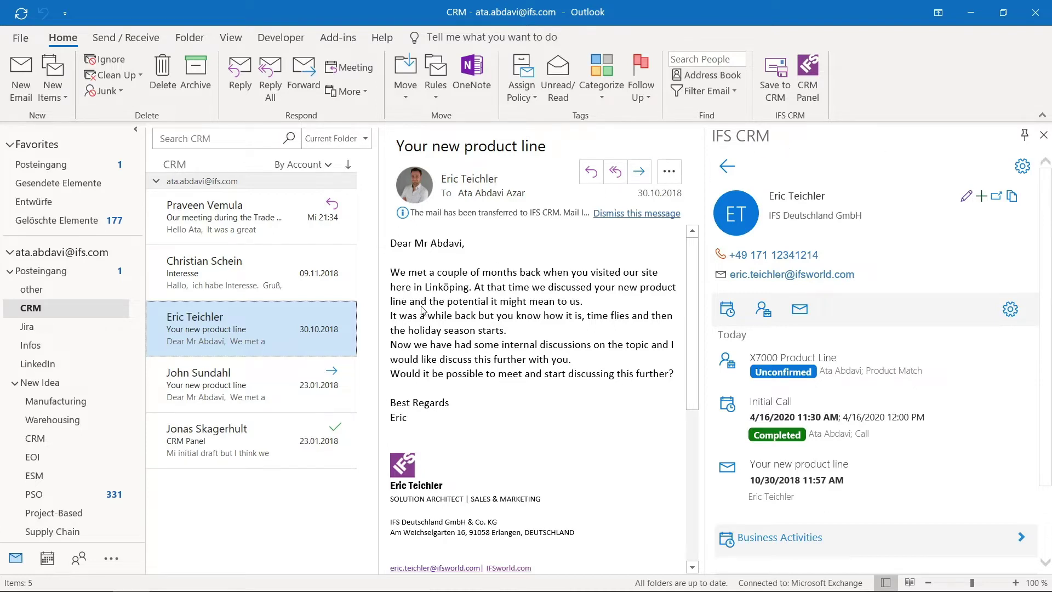
{"action": "mouse_move", "coordinate": [241, 316]}
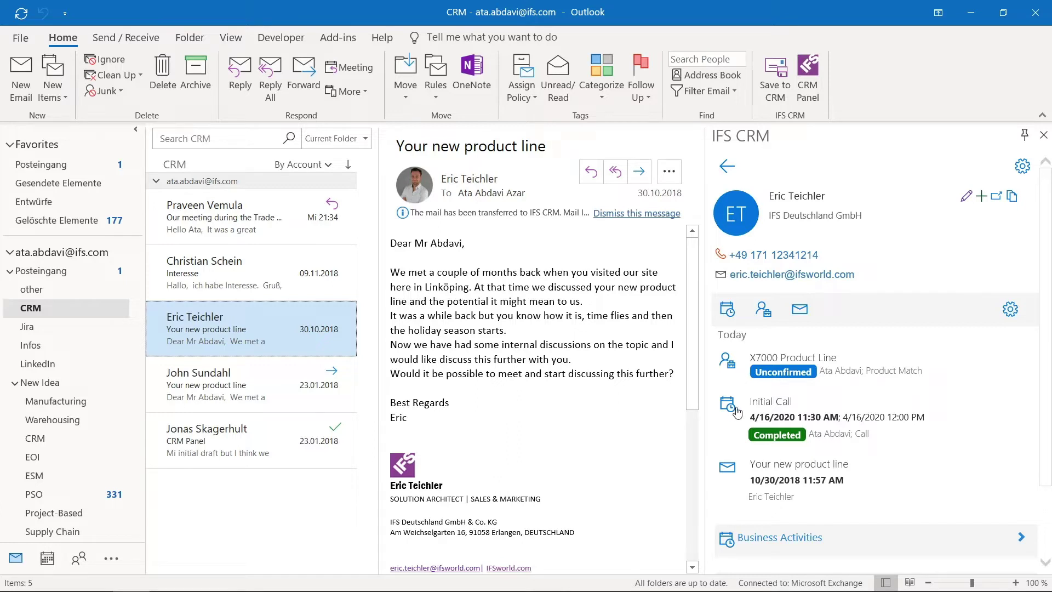
{"action": "left_click", "coordinate": [800, 309]}
{"action": "left_click", "coordinate": [766, 310]}
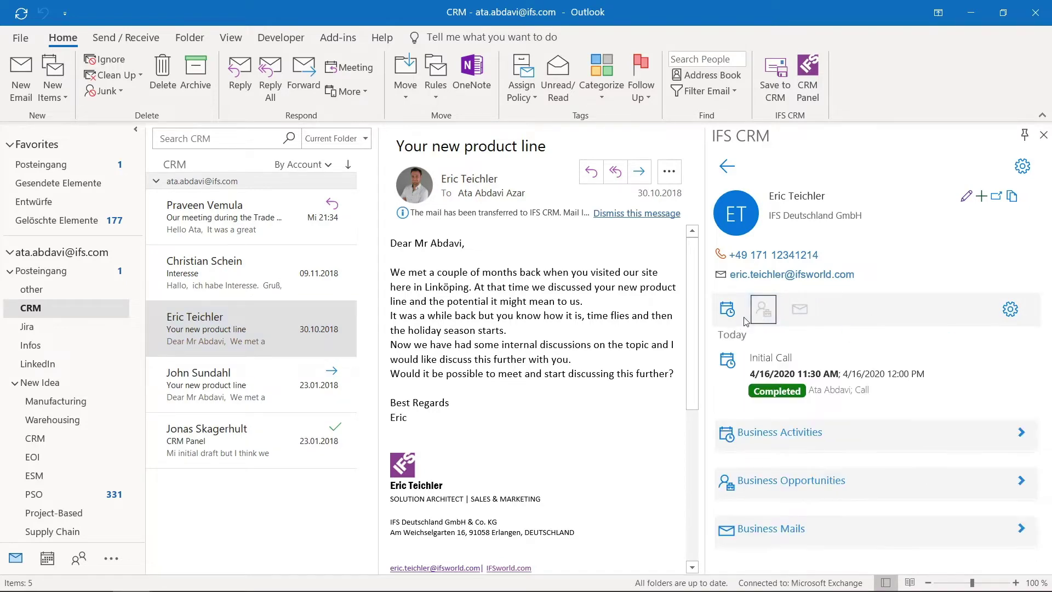
{"action": "left_click", "coordinate": [766, 310]}
{"action": "left_click", "coordinate": [799, 315]}
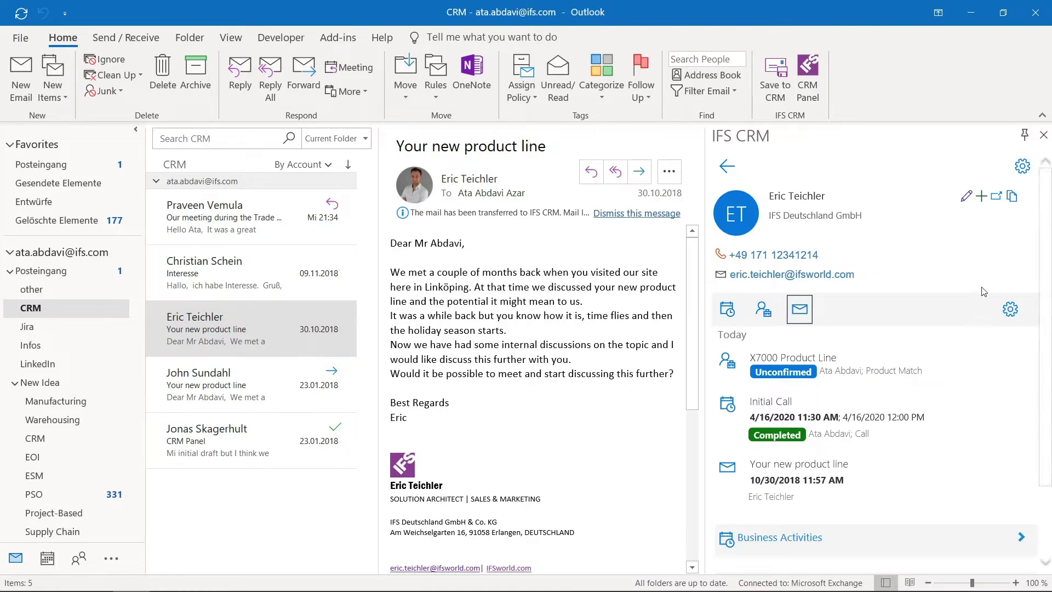
{"action": "left_click", "coordinate": [1025, 169]}
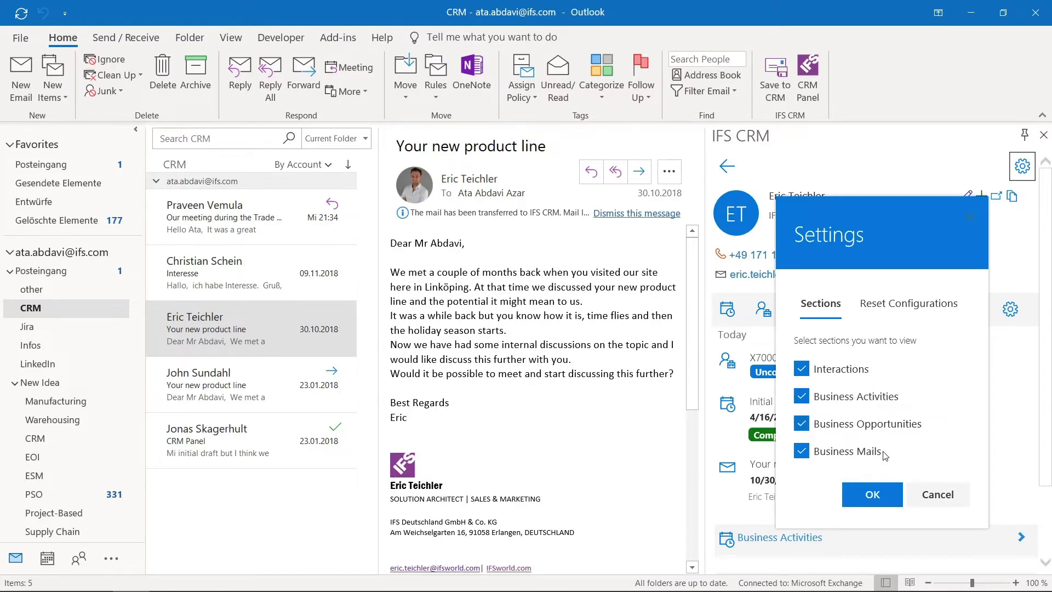
{"action": "left_click", "coordinate": [938, 494]}
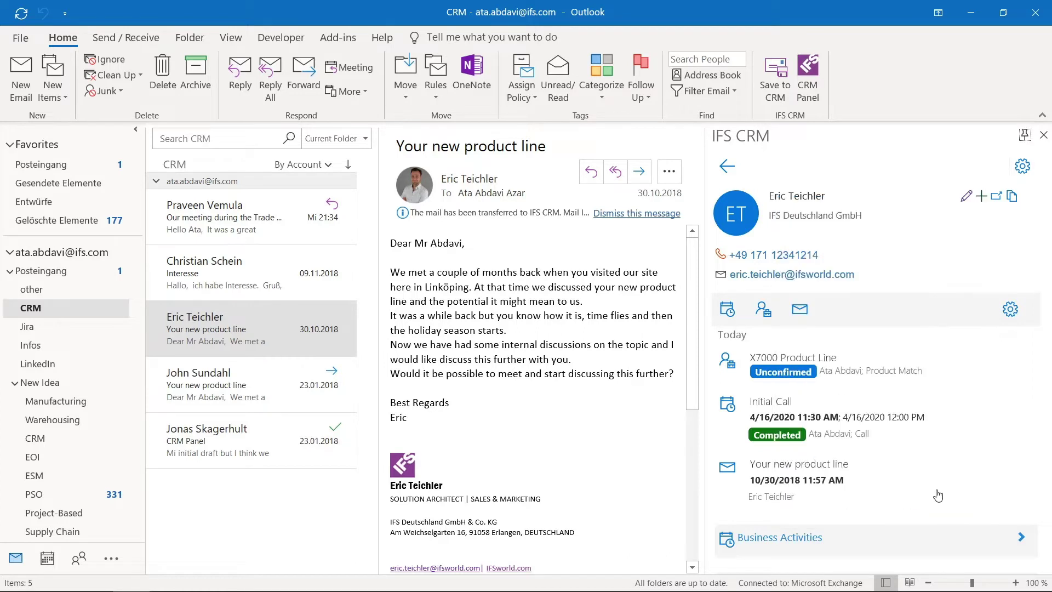
Expand Business Opportunities to reveal the X7000 Product Line, then open the opportunity list's field configuration.
{"action": "scroll", "coordinate": [938, 494], "scroll_direction": "down", "scroll_amount": 3}
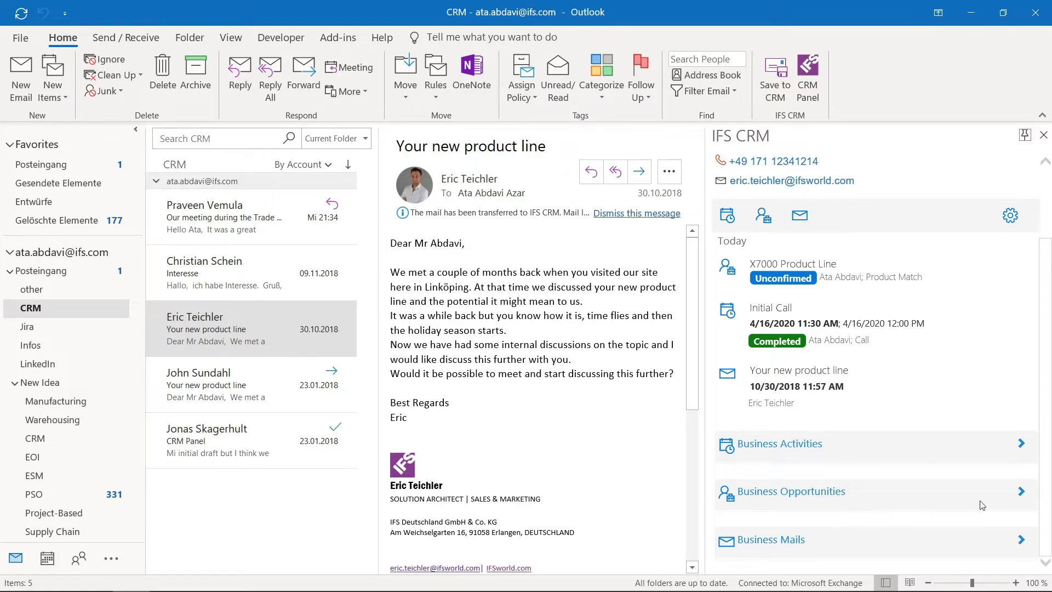
{"action": "left_click", "coordinate": [1022, 492]}
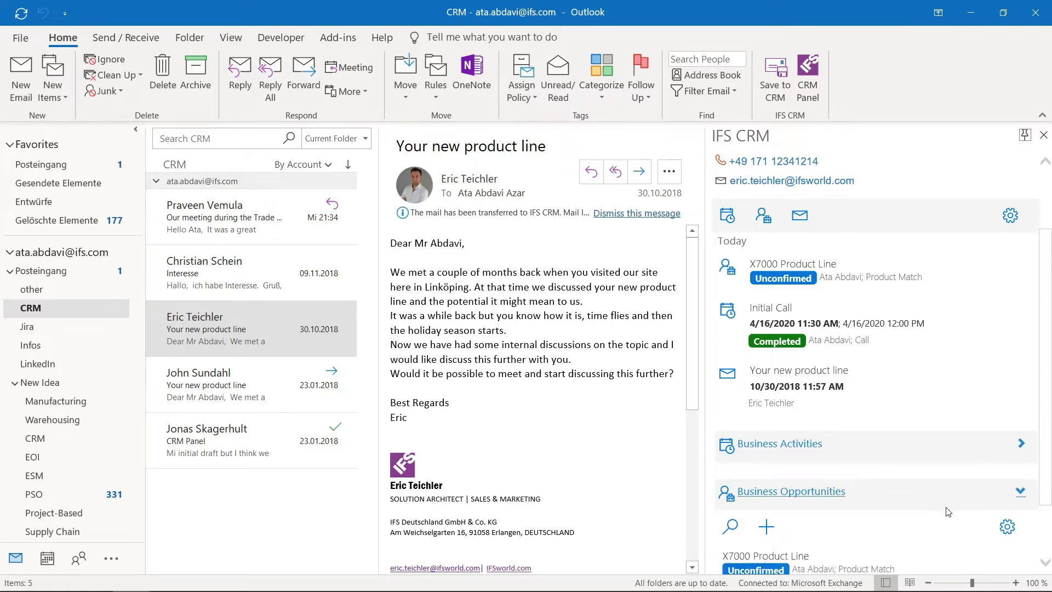
{"action": "scroll", "coordinate": [947, 509], "scroll_direction": "down", "scroll_amount": 2}
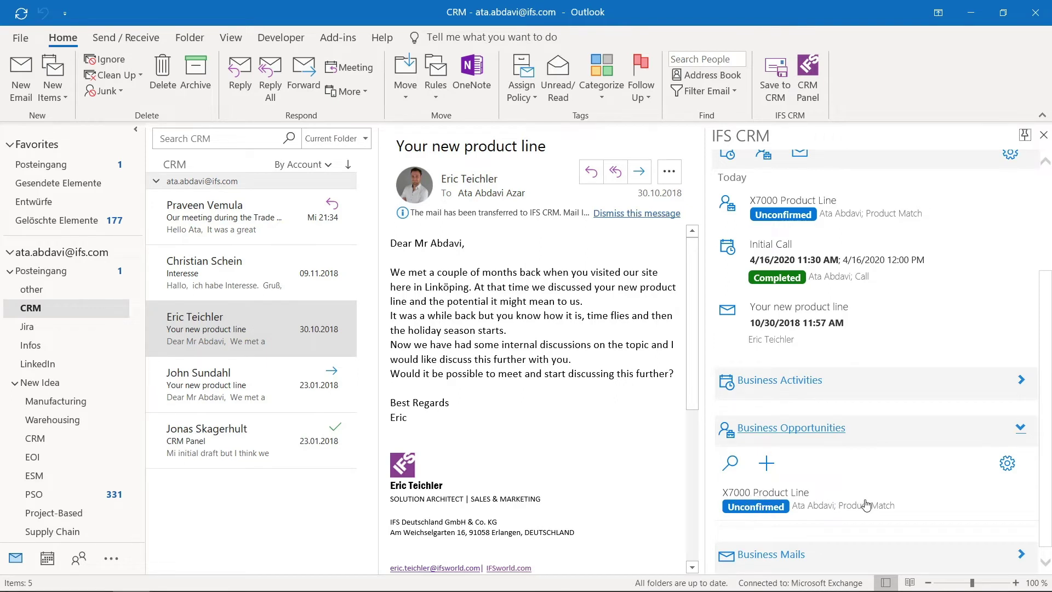
{"action": "left_click", "coordinate": [1007, 467]}
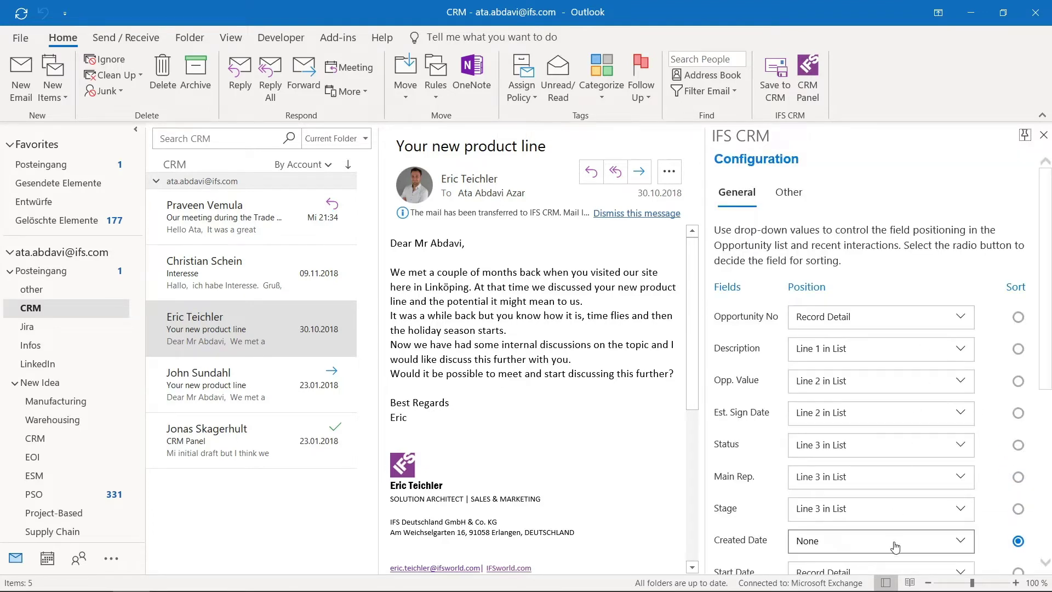
Save the opportunity list field configuration, with Created Date as the sort field.
{"action": "scroll", "coordinate": [864, 477], "scroll_direction": "down", "scroll_amount": 5}
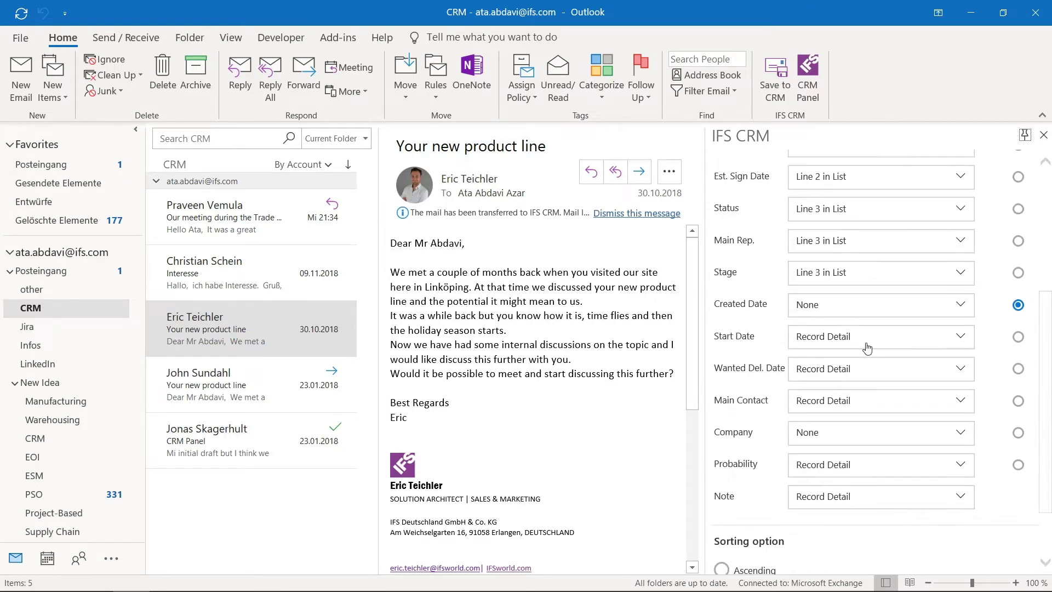
{"action": "left_click", "coordinate": [954, 557]}
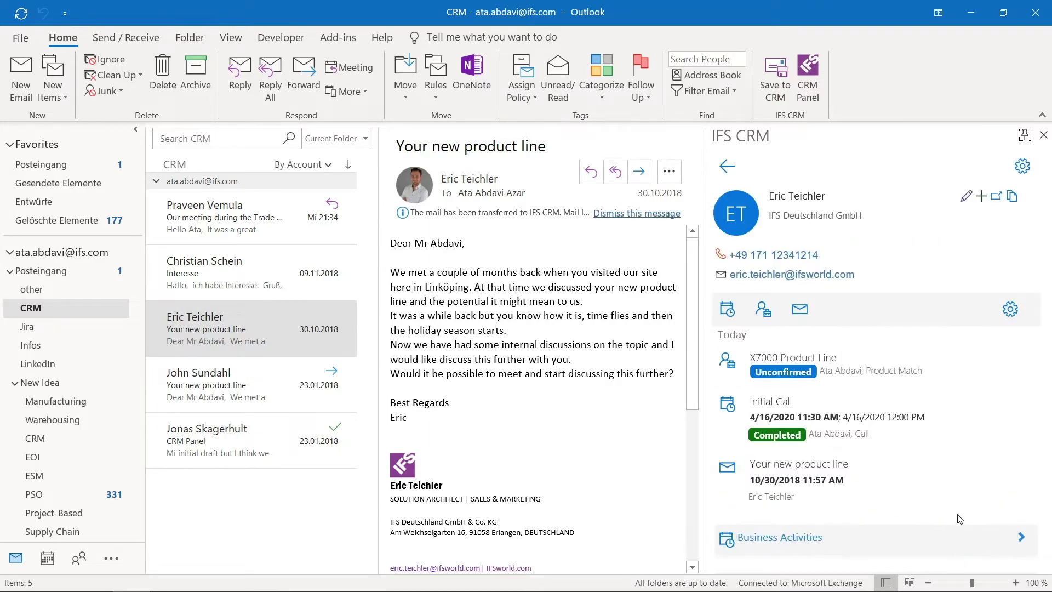
Expand X7000 Product Line and its Initial Call activity, then view AA56 in IFS Aurena.
{"action": "left_click", "coordinate": [843, 365]}
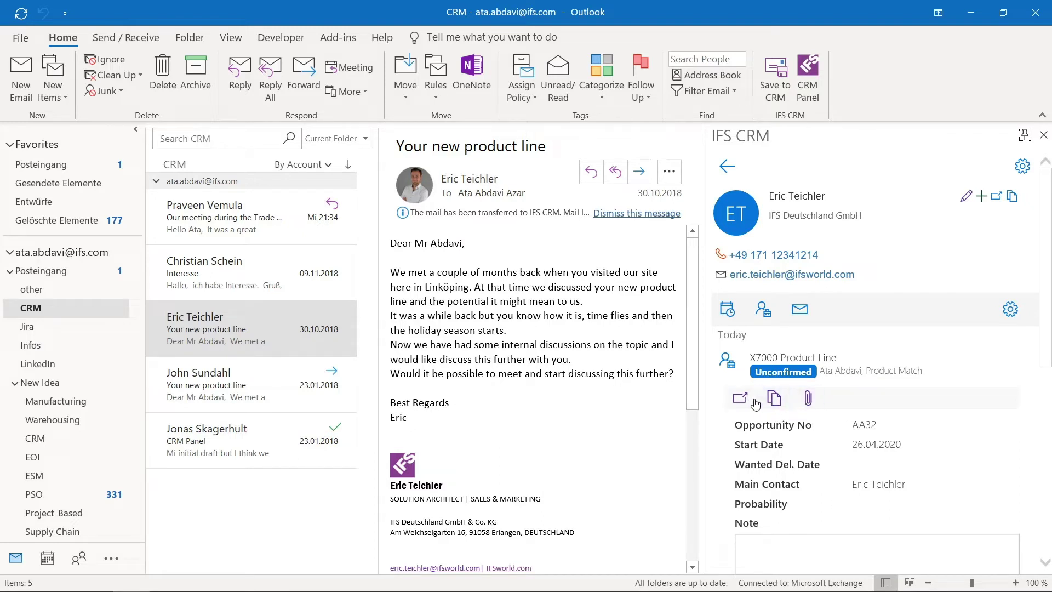
{"action": "left_click", "coordinate": [792, 403]}
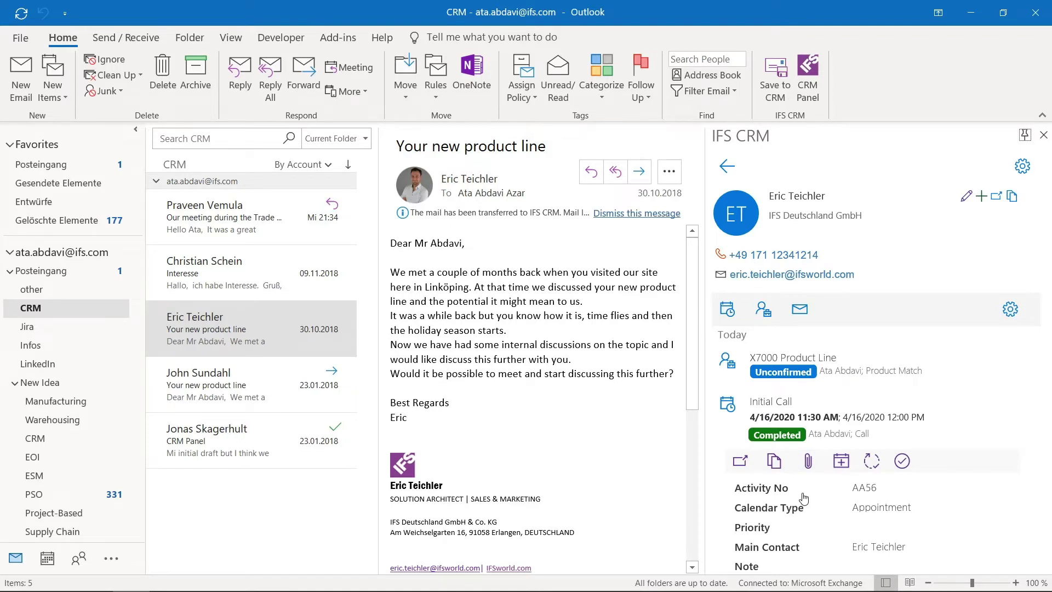
{"action": "left_click", "coordinate": [741, 462]}
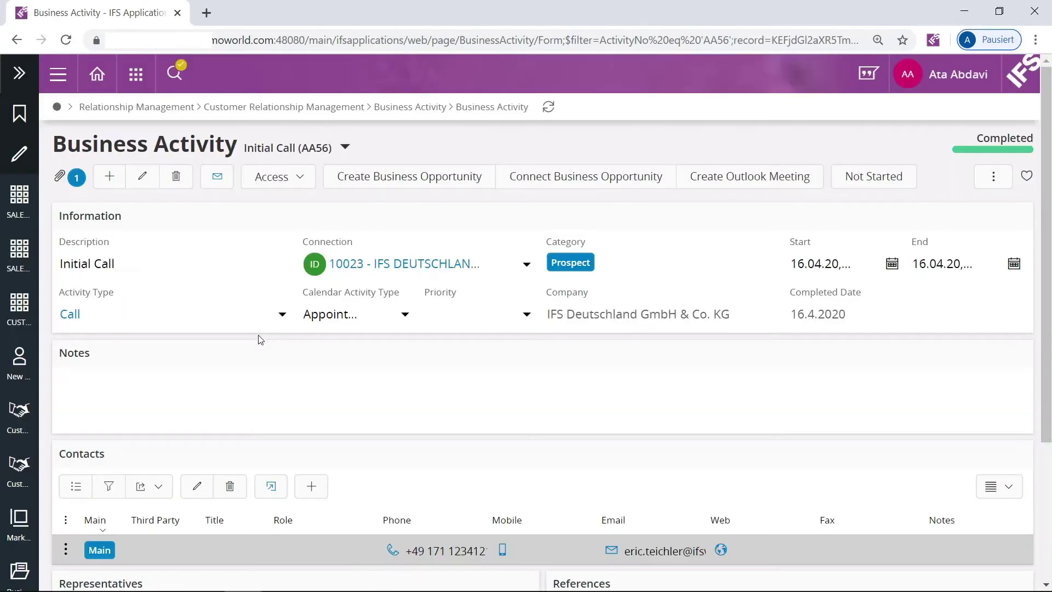
Close the Aurena Business Activity page and collapse the Initial Call activity details.
{"action": "left_click", "coordinate": [1034, 11]}
{"action": "left_click", "coordinate": [872, 419]}
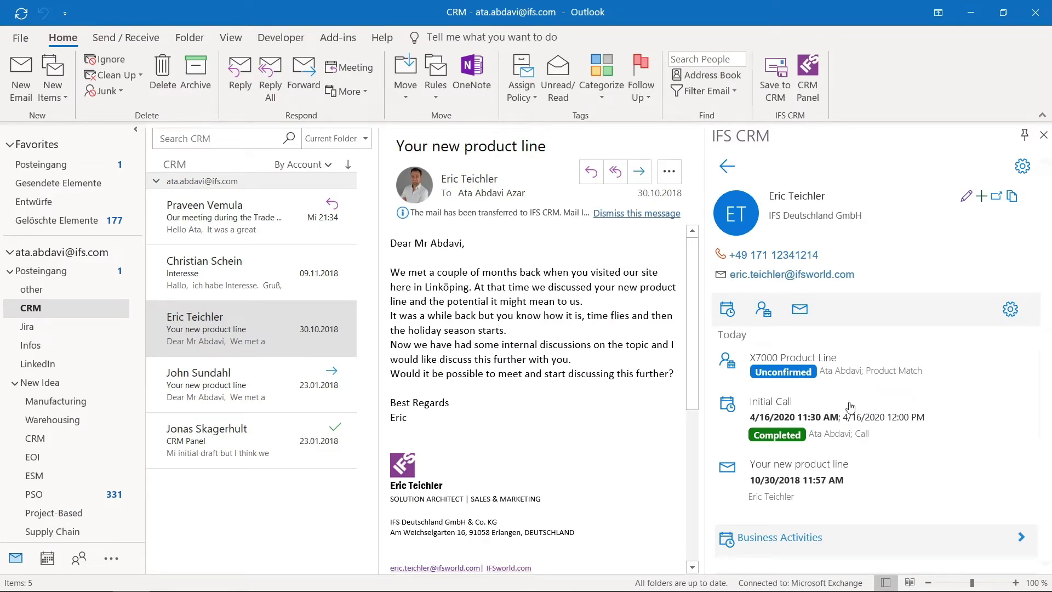
Start a maximized new email and add the contact from the IFS CRM contact search as recipient.
{"action": "left_click", "coordinate": [19, 89]}
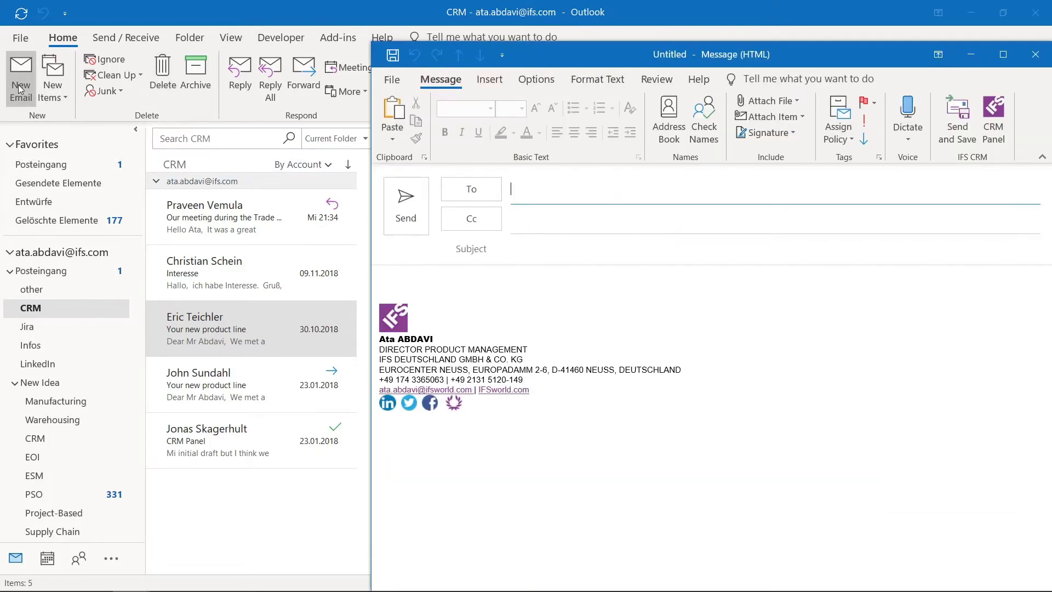
{"action": "double_click", "coordinate": [875, 61]}
{"action": "left_click", "coordinate": [789, 83]}
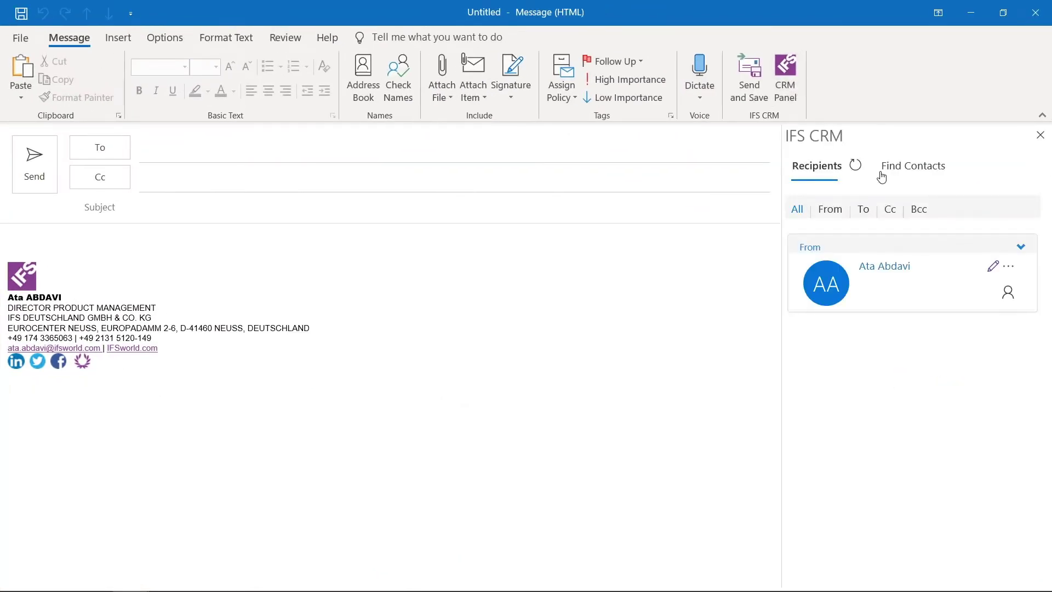
{"action": "left_click", "coordinate": [906, 169]}
{"action": "left_click", "coordinate": [858, 217]}
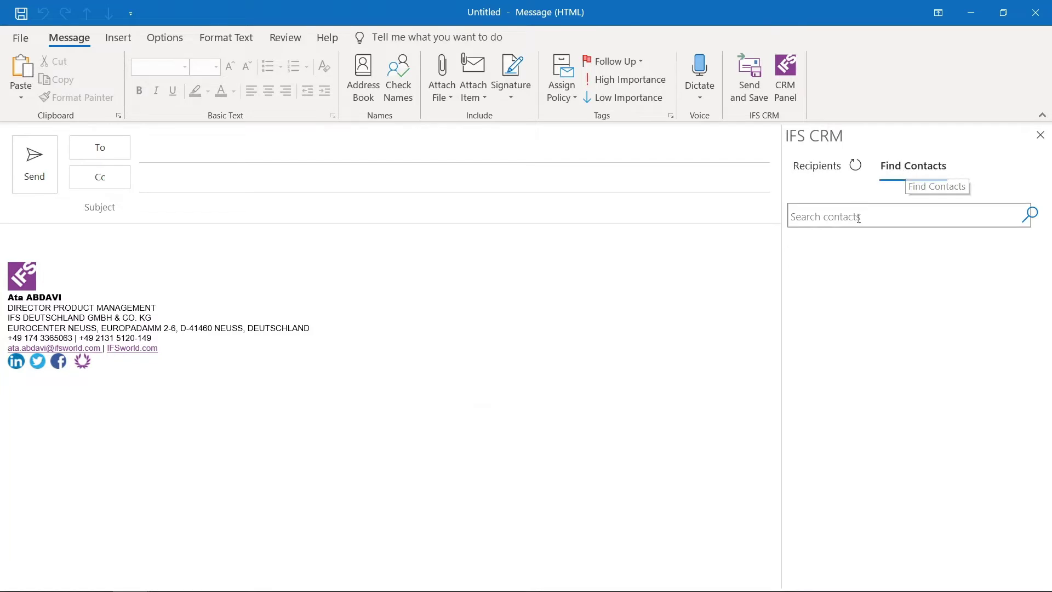
{"action": "type", "text": "eric"}
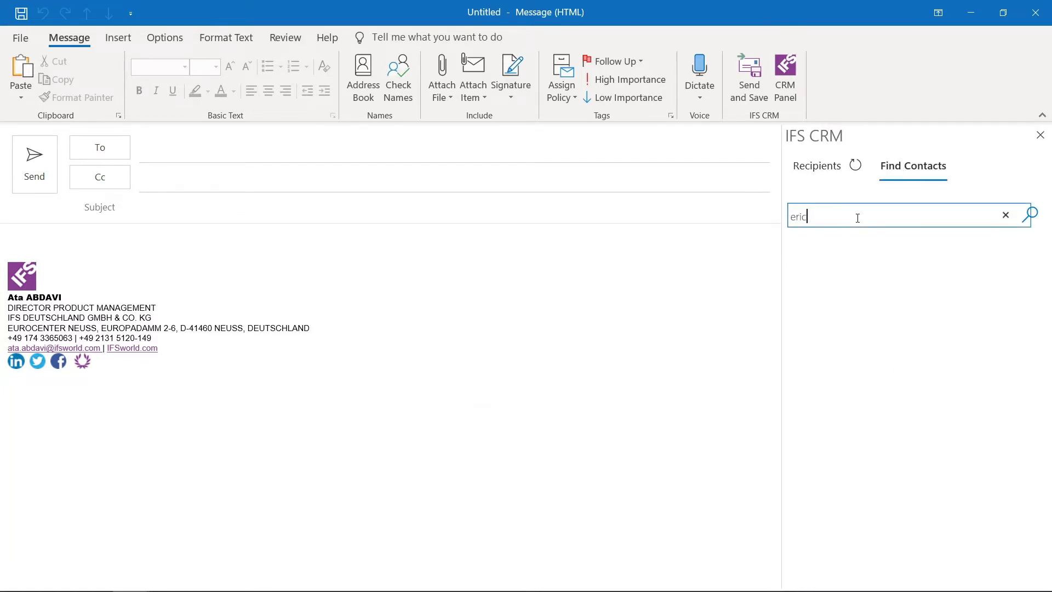
{"action": "key", "text": "Return"}
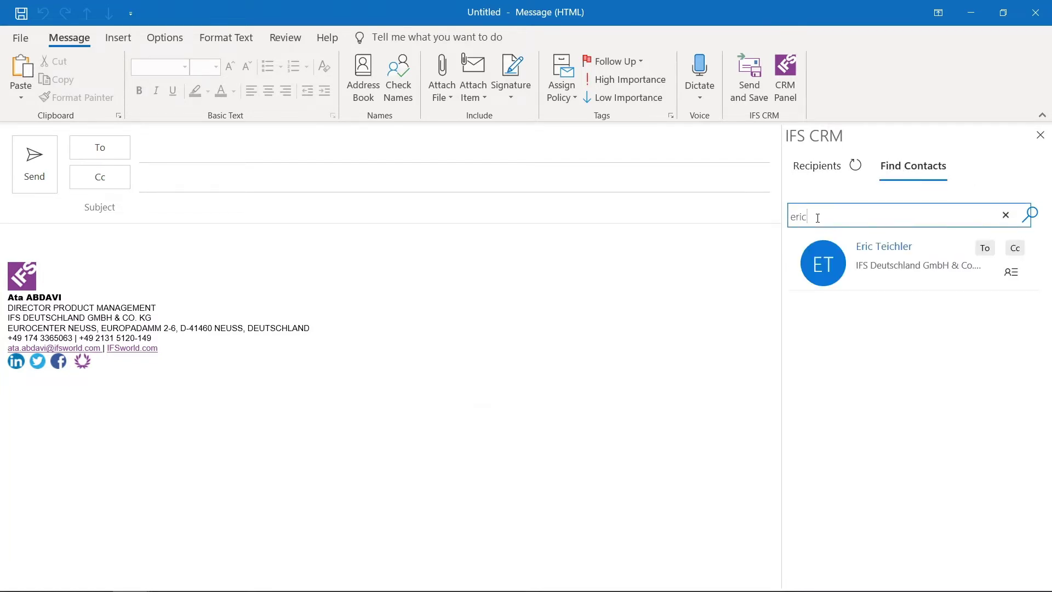
{"action": "left_click", "coordinate": [985, 250]}
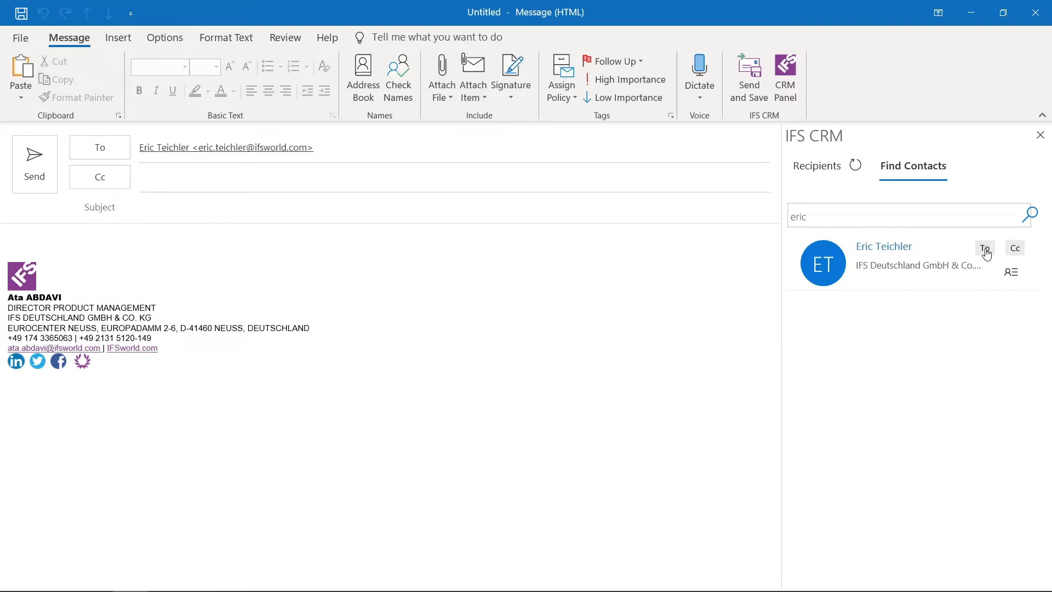
Give the email the subject 'Hi', send and save it to IFS CRM, and check the timeline entry.
{"action": "left_click", "coordinate": [348, 209]}
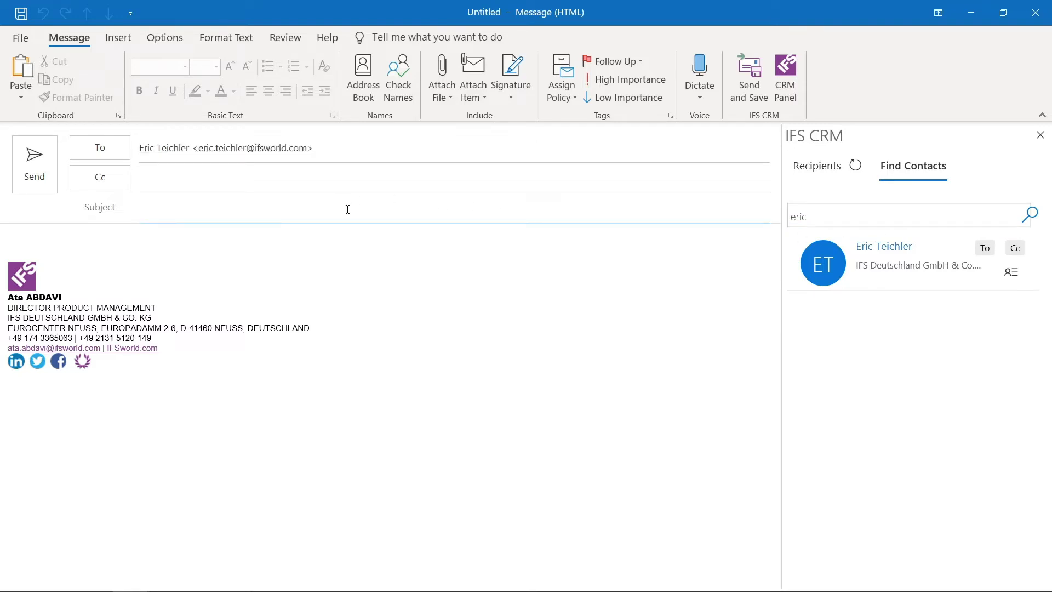
{"action": "type", "text": "Hi Eric!"}
{"action": "left_click", "coordinate": [313, 245]}
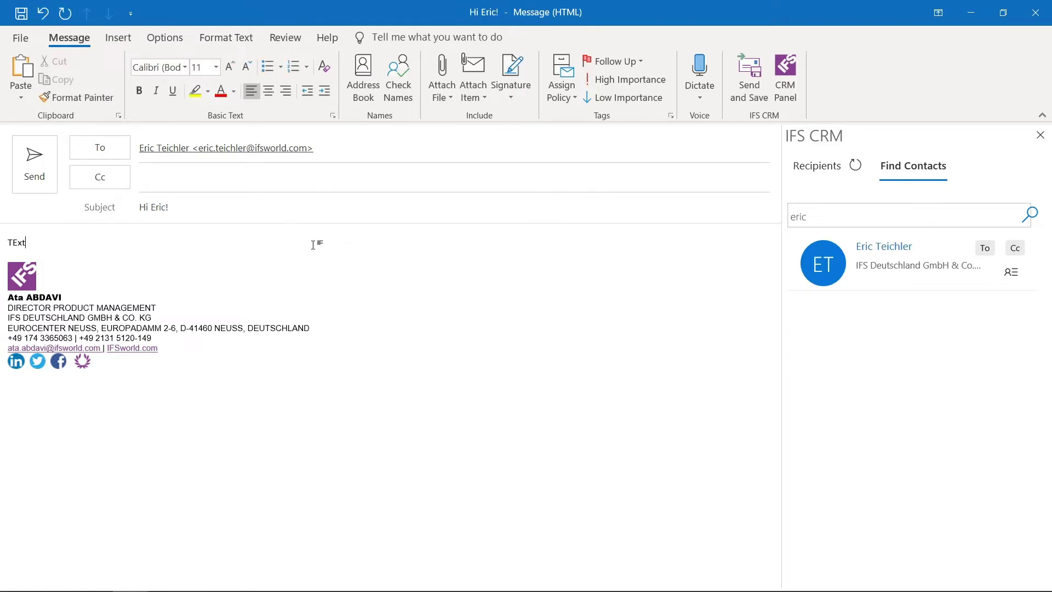
{"action": "left_click", "coordinate": [748, 84]}
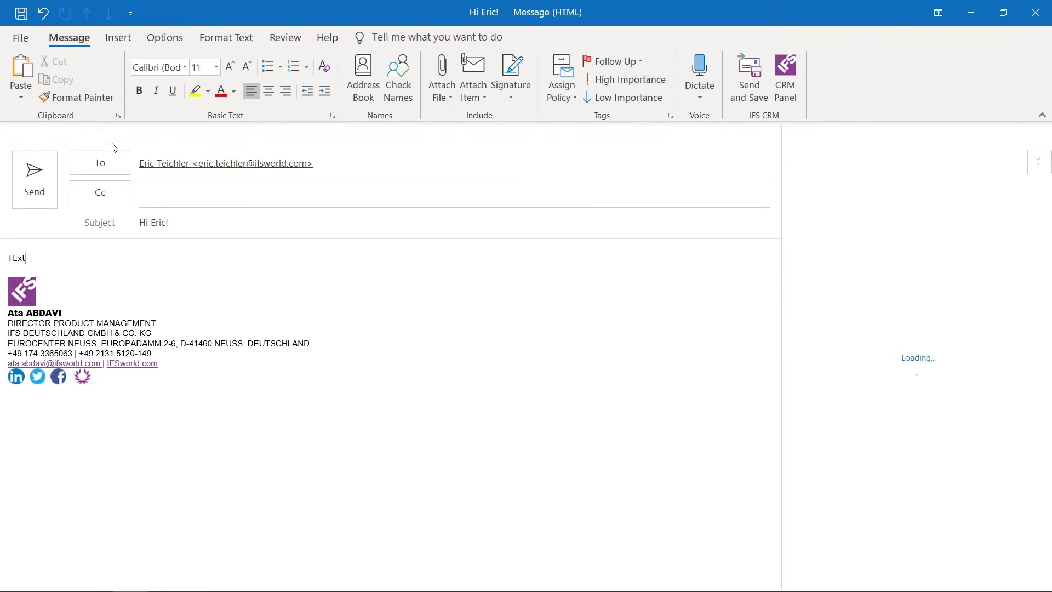
{"action": "left_click", "coordinate": [816, 366]}
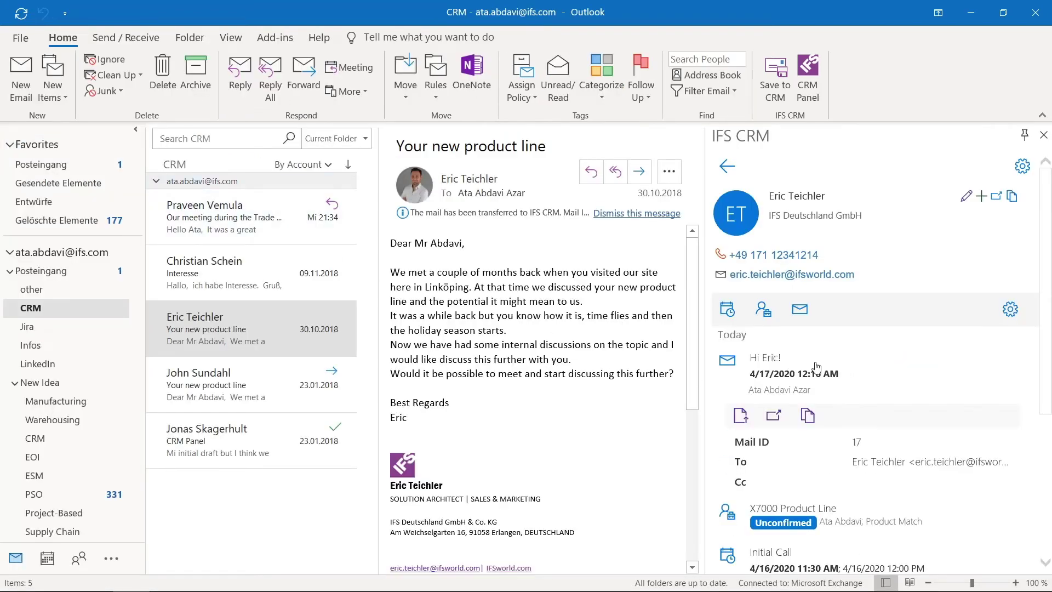
{"action": "left_click", "coordinate": [817, 366]}
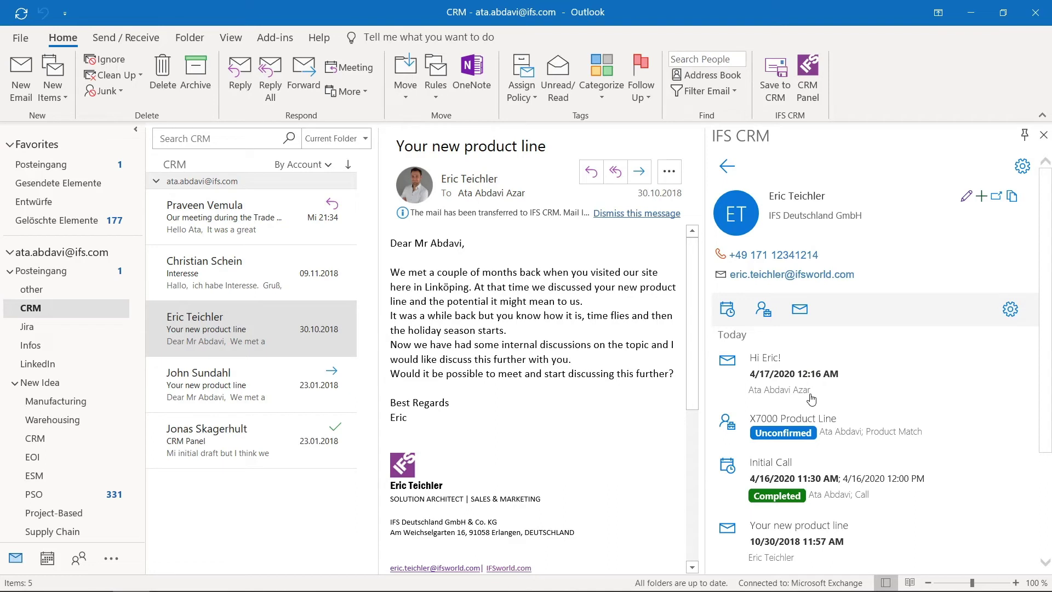
Create a new appointment and add the contact from the IFS CRM contact search as required attendee.
{"action": "left_click", "coordinate": [60, 99]}
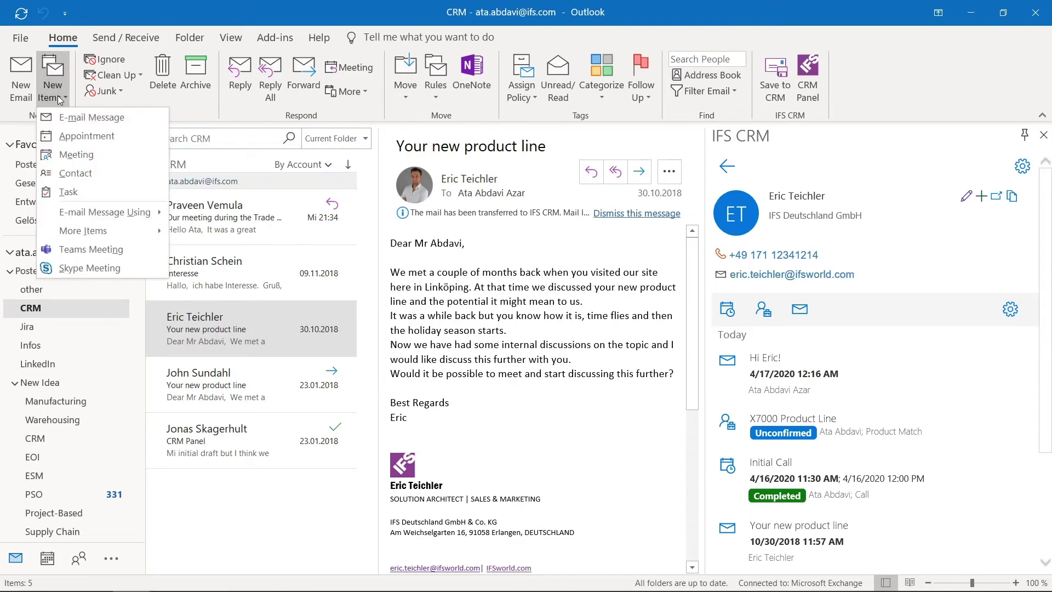
{"action": "left_click", "coordinate": [88, 136]}
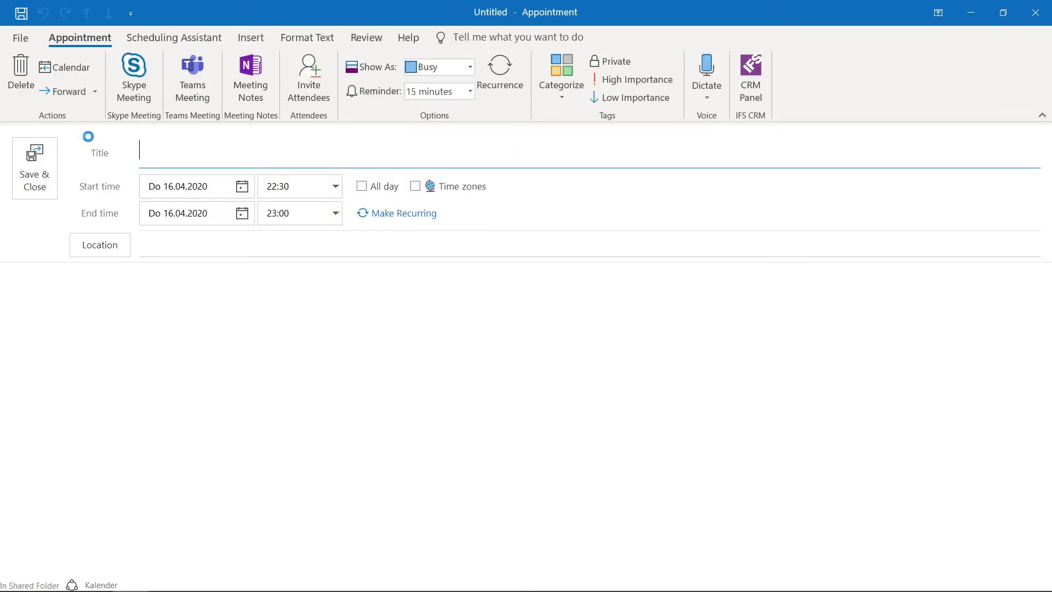
{"action": "left_click", "coordinate": [752, 87]}
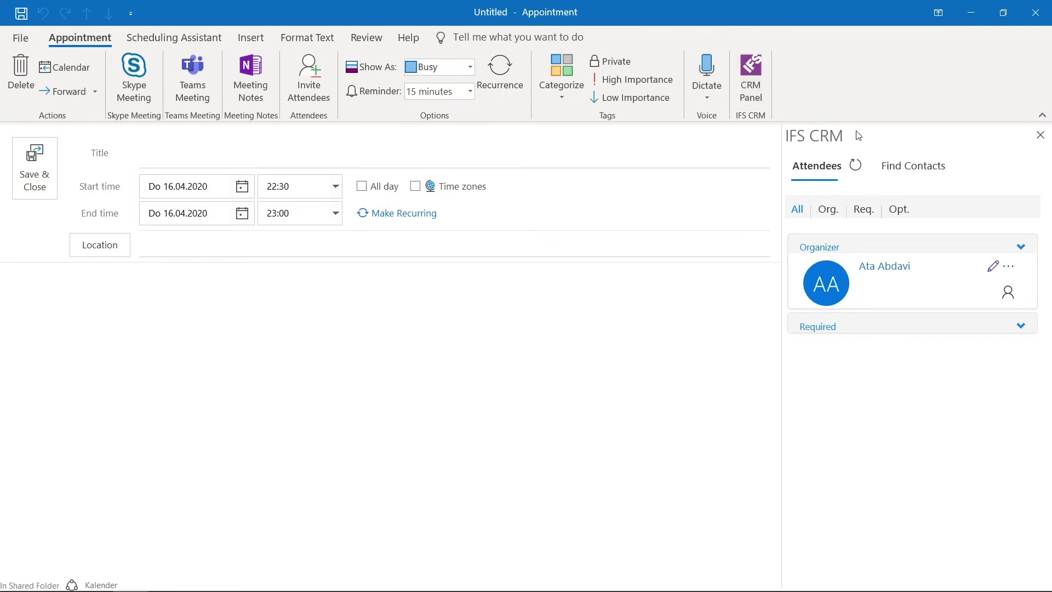
{"action": "left_click", "coordinate": [912, 166]}
{"action": "left_click", "coordinate": [860, 216]}
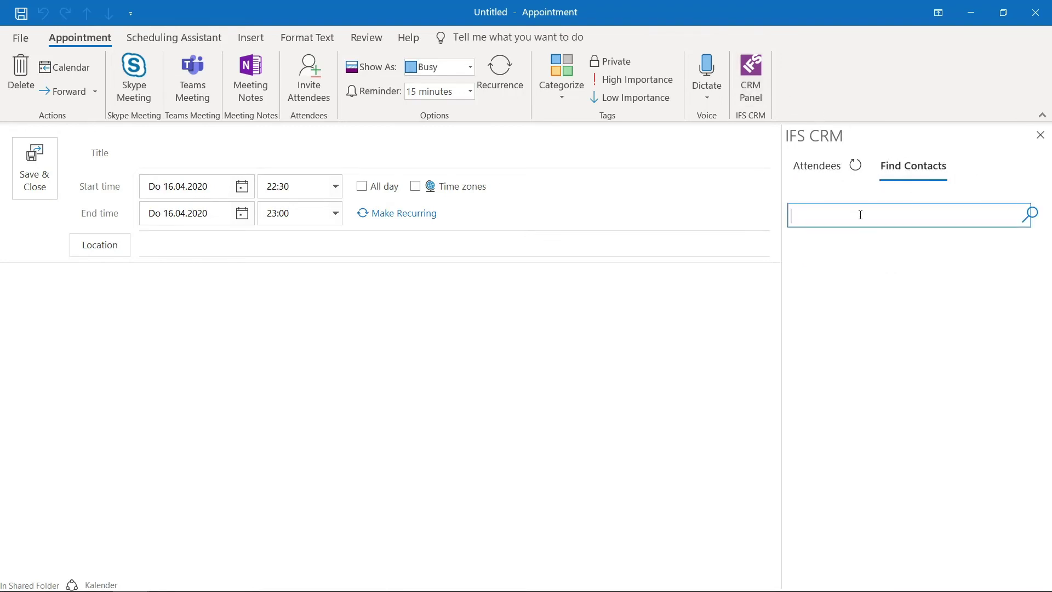
{"action": "type", "text": "eric"}
{"action": "key", "text": "Return"}
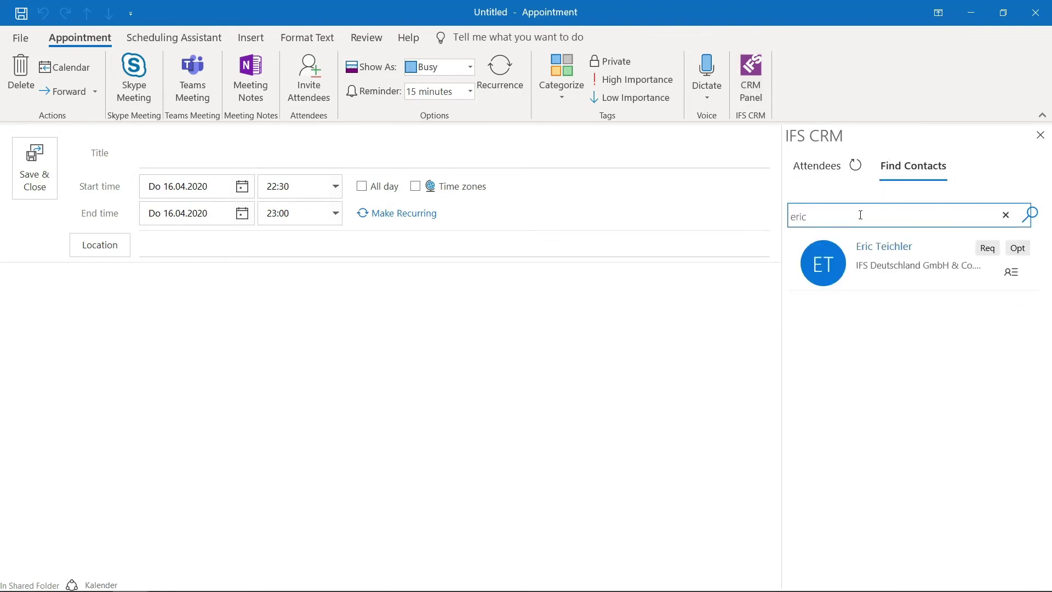
{"action": "left_click", "coordinate": [987, 250]}
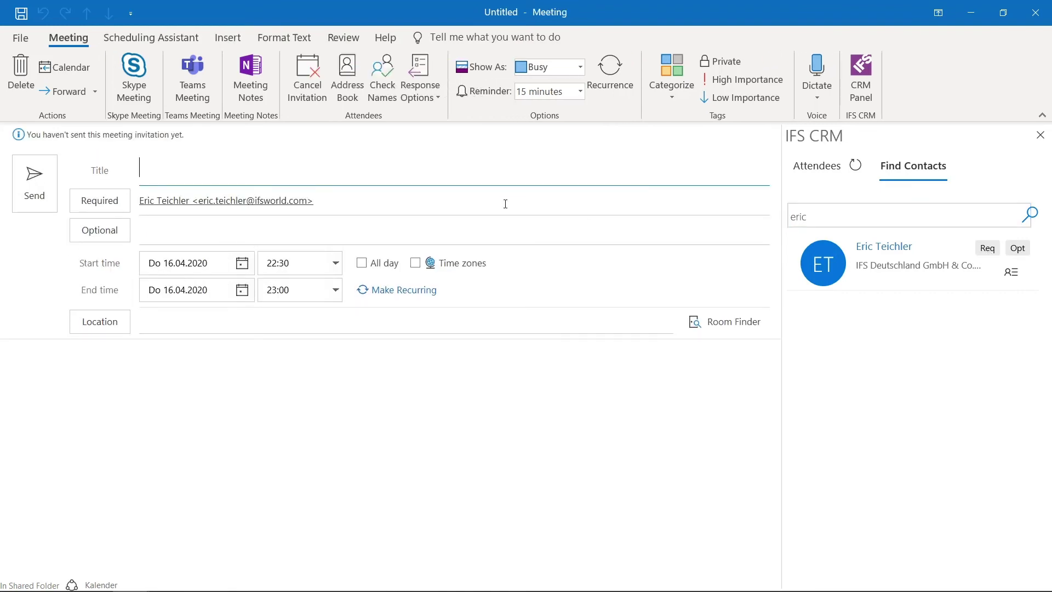
Title the invitation 'Meeting' and send it without a location.
{"action": "type", "text": "Meeting"}
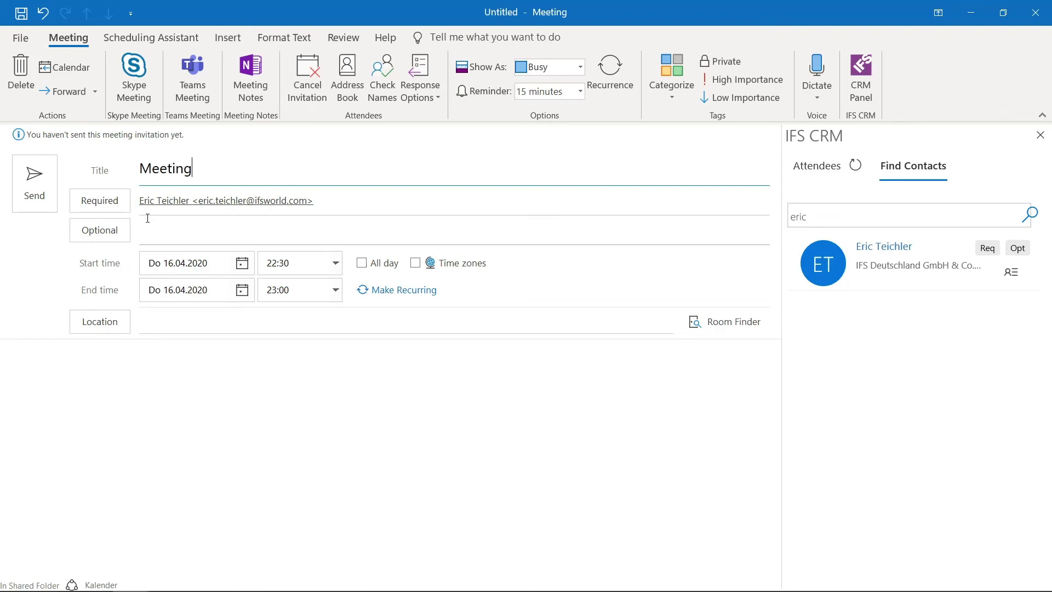
{"action": "left_click", "coordinate": [39, 192]}
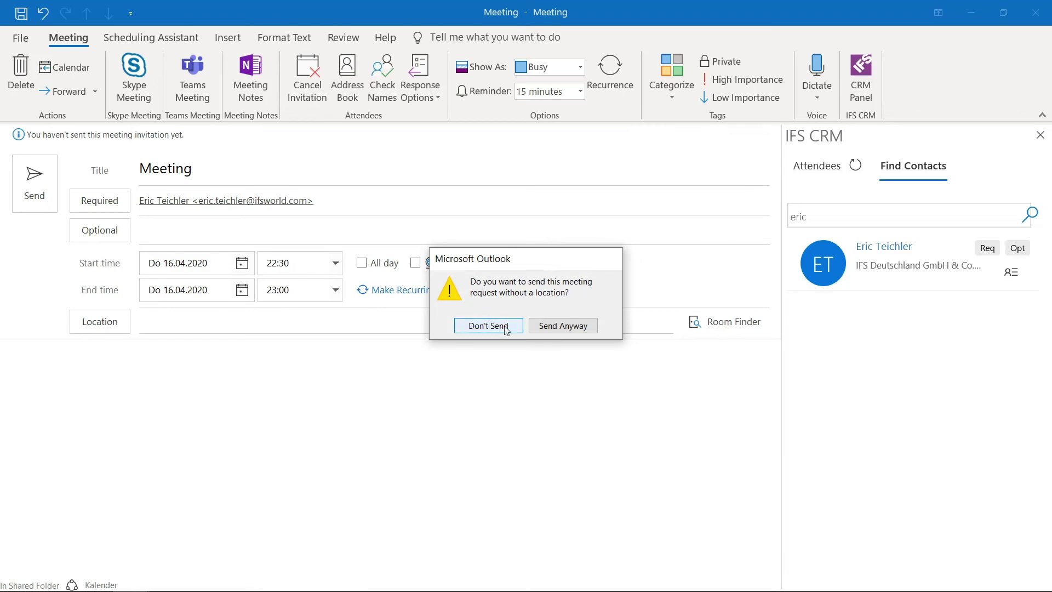
{"action": "left_click", "coordinate": [576, 329]}
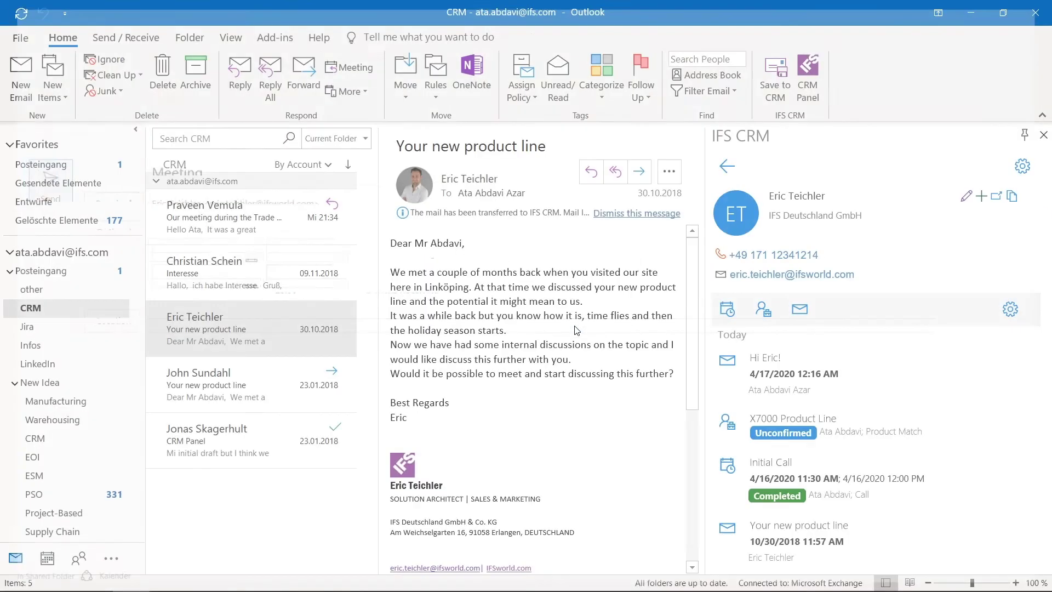